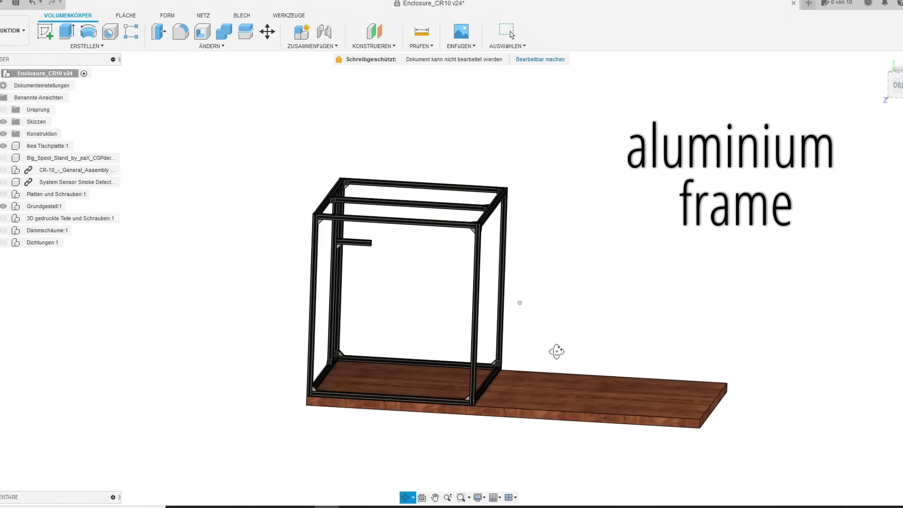
- Inspect the corner joints of the aluminium frame and show the 3D gedruckte Teile und Schrauben:1 component
scroll(470, 259, up, 5)
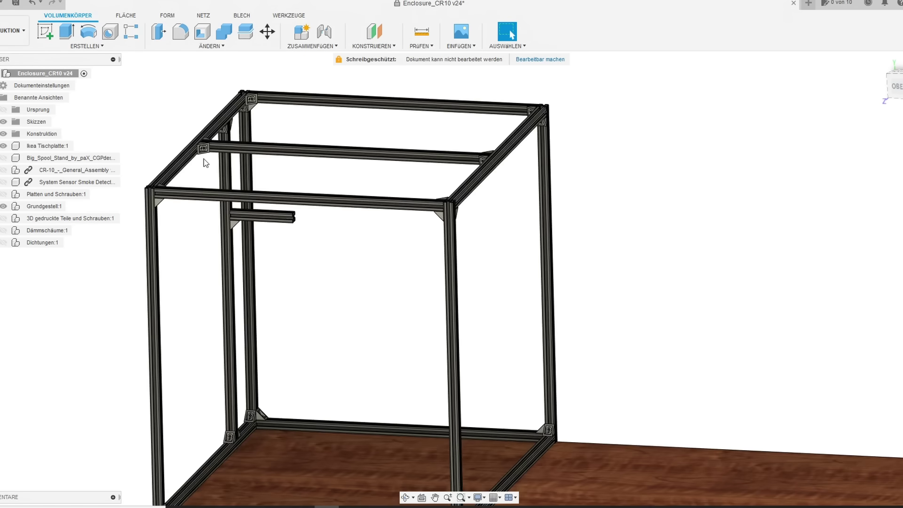
scroll(207, 151, up, 5)
shift+middle_drag(219, 175, 274, 233)
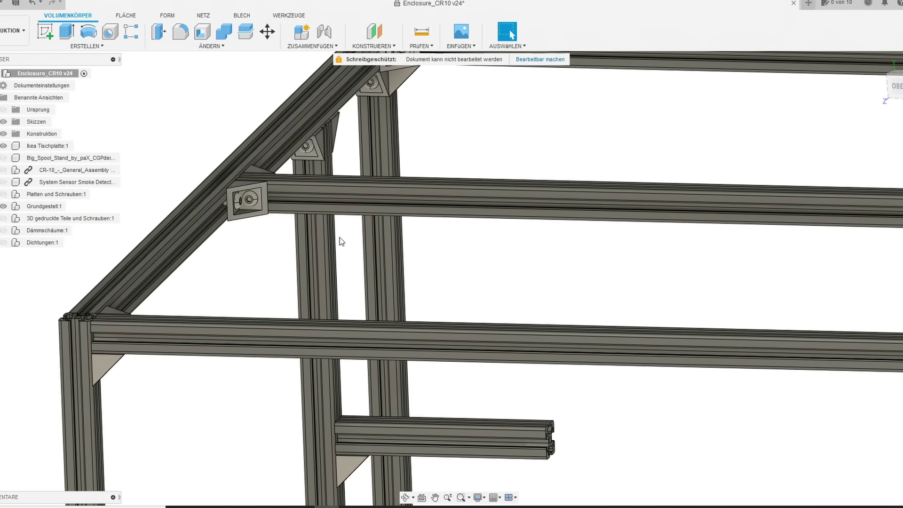
scroll(341, 242, down, 8)
scroll(365, 281, down, 10)
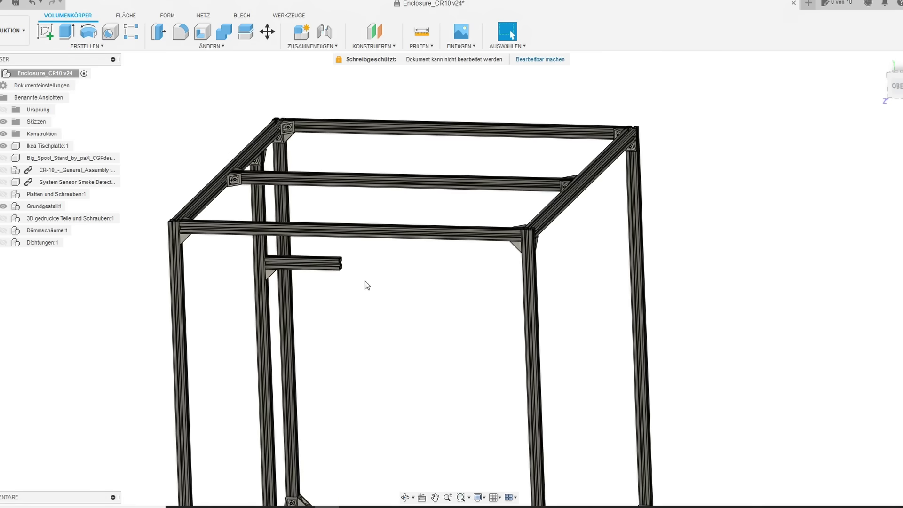
click(4, 218)
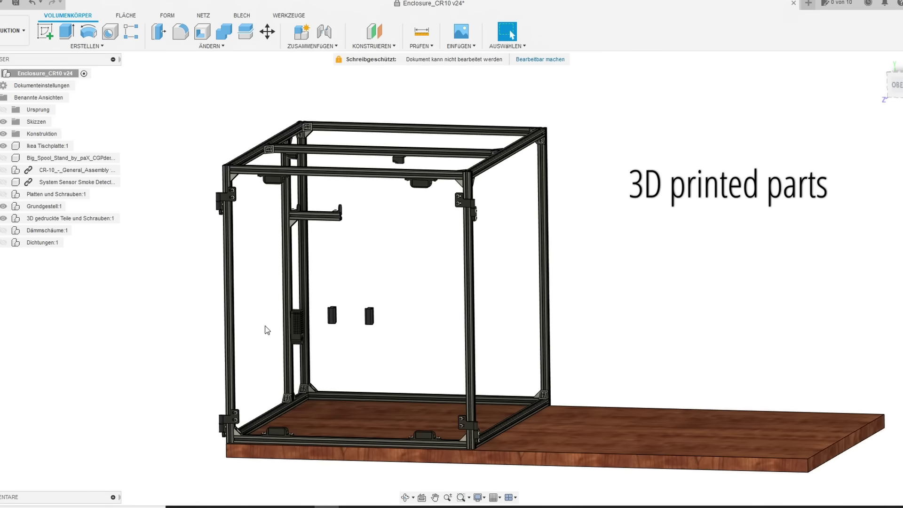
- Examine the 3D printed door handles, the vented housing on the rear post and the door hinges on the front posts
scroll(305, 332, up, 5)
shift+middle_drag(313, 346, 389, 355)
scroll(262, 329, up, 4)
scroll(331, 334, down, 5)
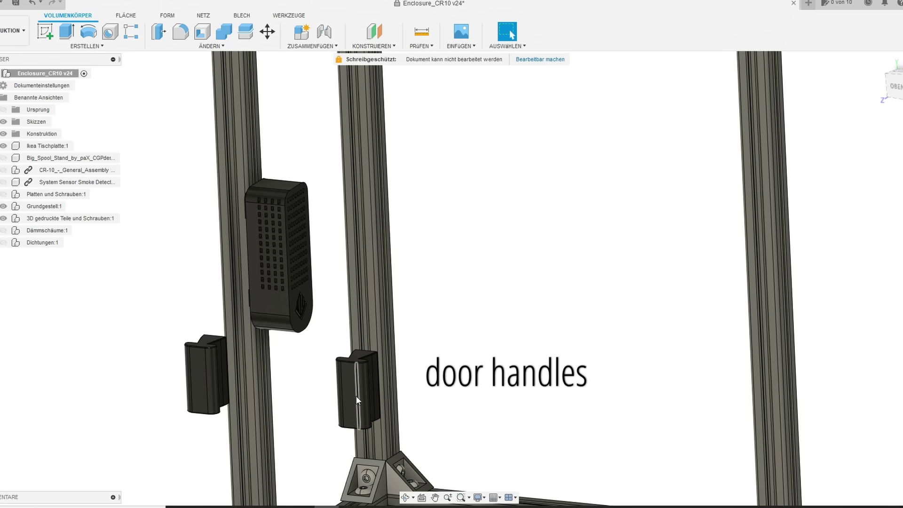
scroll(377, 385, down, 5)
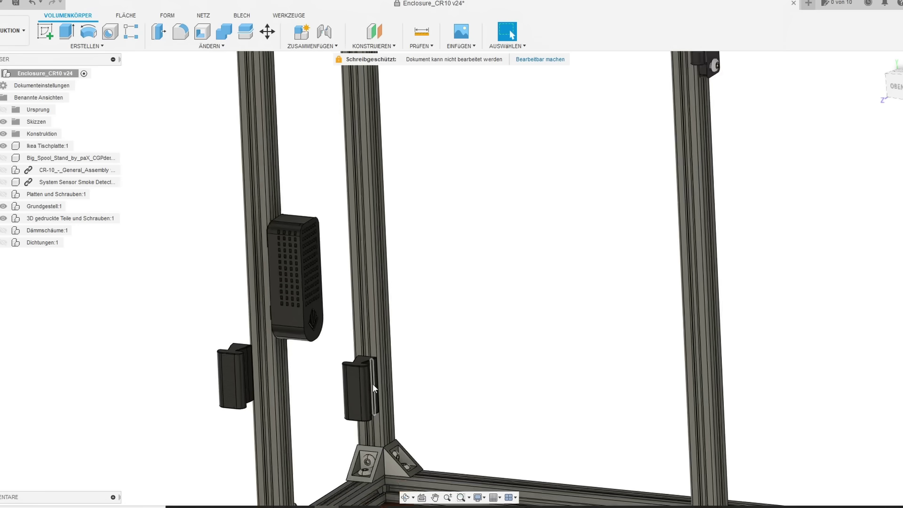
scroll(376, 386, down, 3)
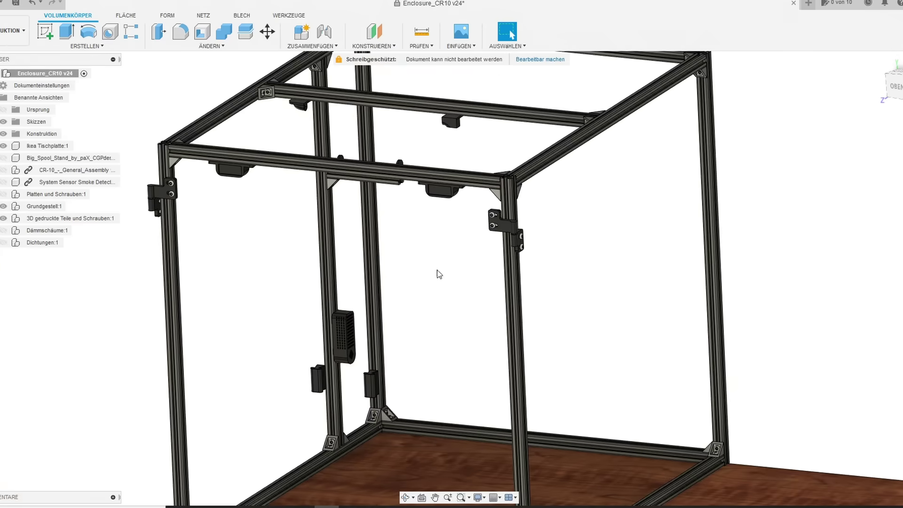
scroll(523, 204, up, 5)
shift+middle_drag(548, 264, 547, 262)
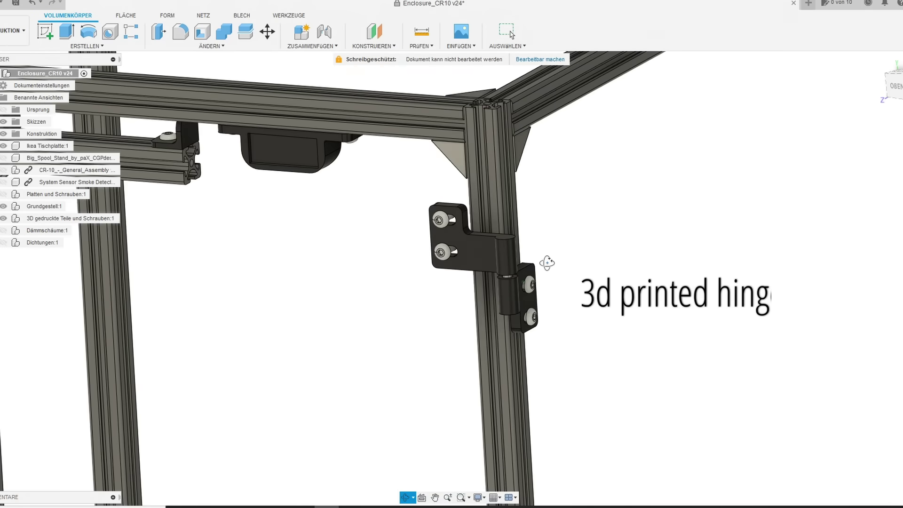
scroll(383, 252, down, 8)
scroll(262, 189, up, 4)
key(Escape)
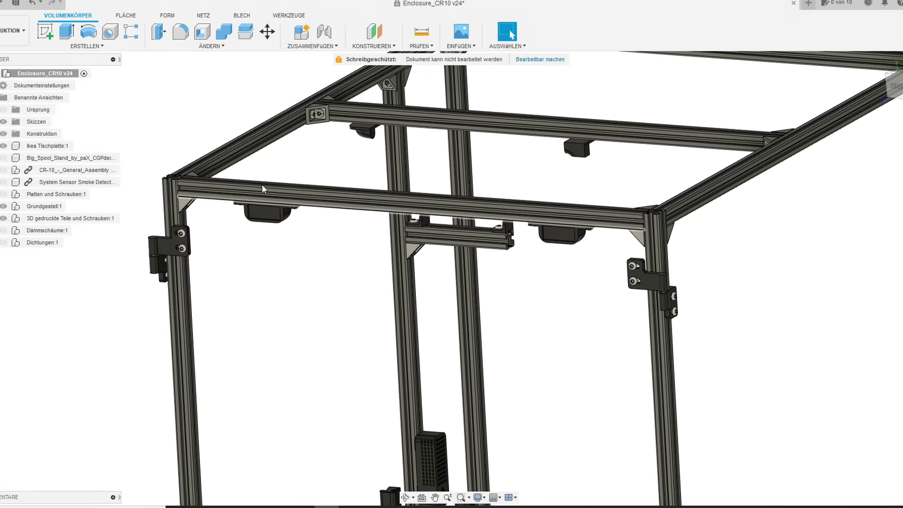
- Examine the printed parts under the upper frame bars and the holders on the short spool arm
scroll(262, 189, up, 3)
mouse_move(279, 196)
shift+middle_down()
mouse_move(279, 179)
mouse_move(286, 203)
mouse_move(292, 194)
shift+middle_up()
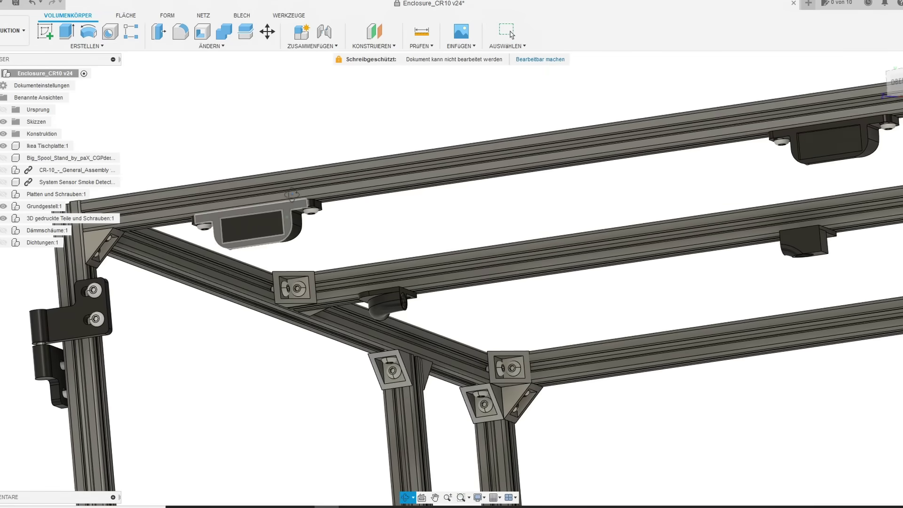
scroll(340, 273, up, 3)
middle_drag(336, 309, 386, 337)
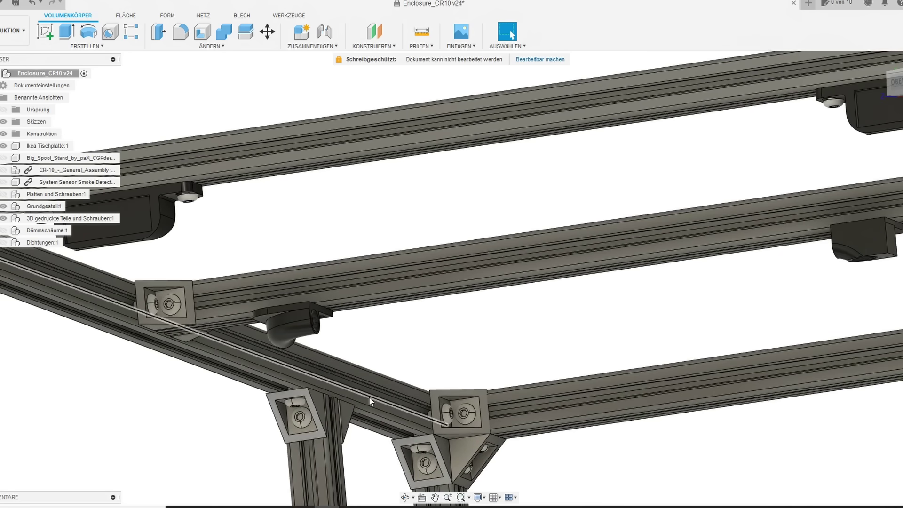
mouse_move(369, 396)
middle_down()
mouse_move(353, 390)
mouse_move(365, 380)
middle_up()
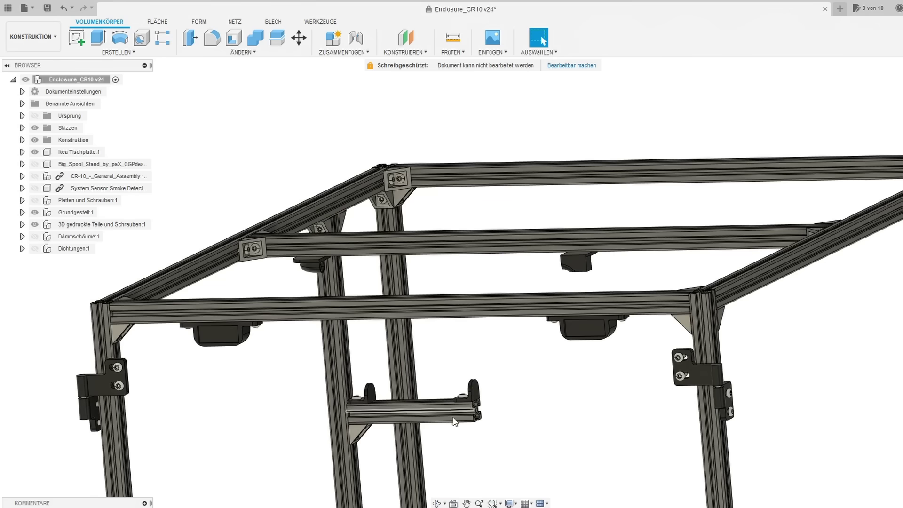
scroll(453, 417, up, 5)
shift+middle_drag(427, 435, 466, 414)
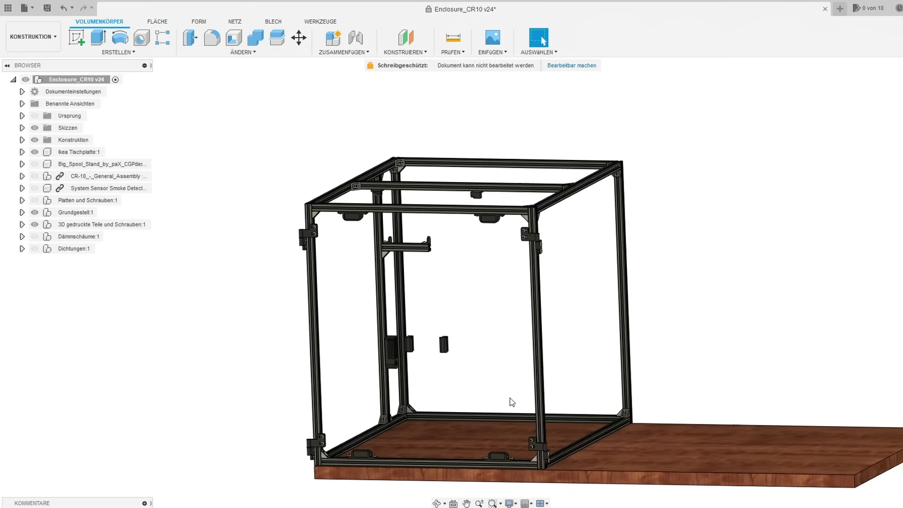
middle_drag(511, 388, 510, 381)
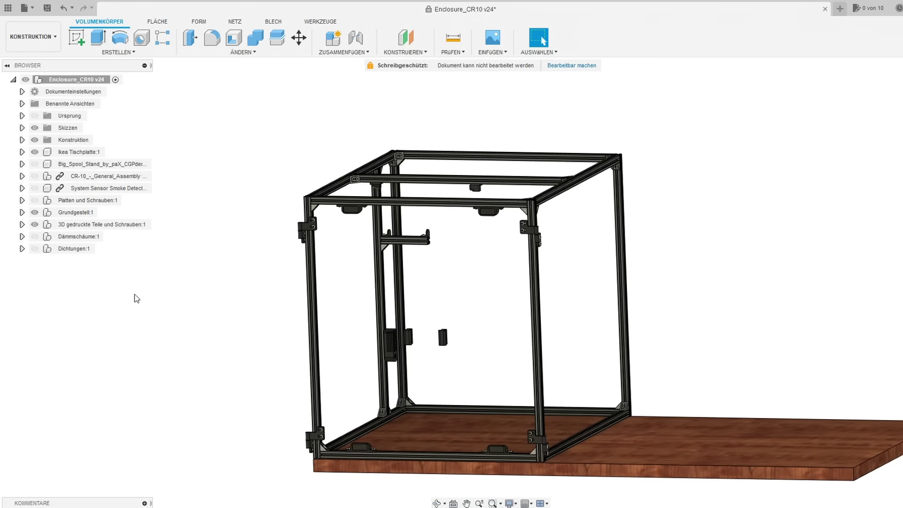
- Show the Dämmschäume:1 insulation component and inspect the foam panels filling the frame
click(38, 240)
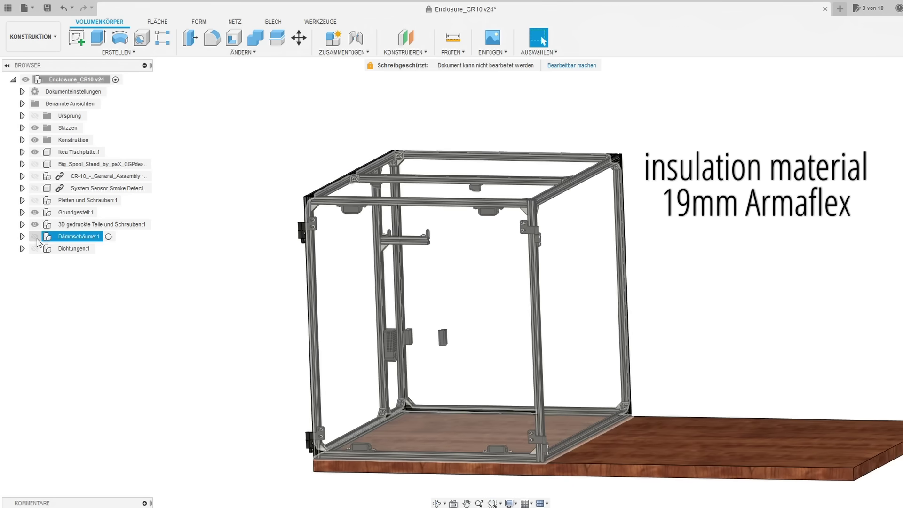
click(35, 237)
shift+middle_drag(423, 377, 578, 314)
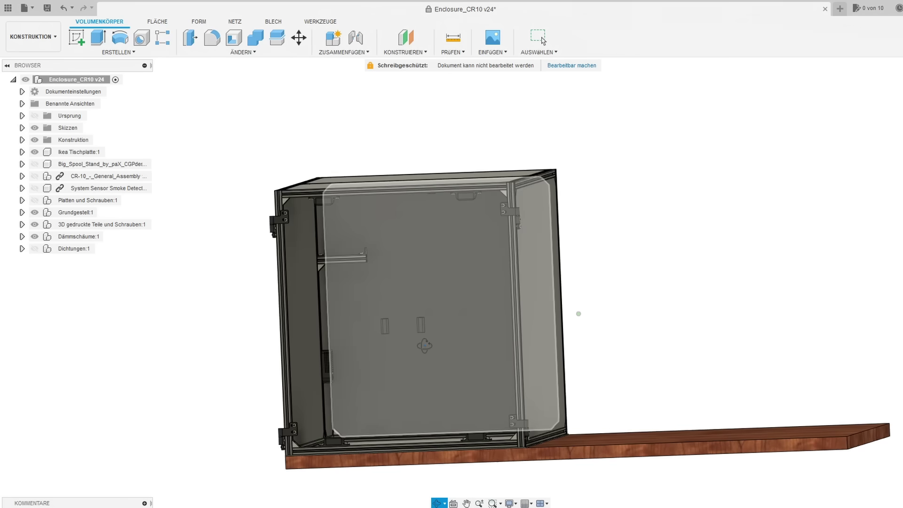
scroll(301, 265, up, 3)
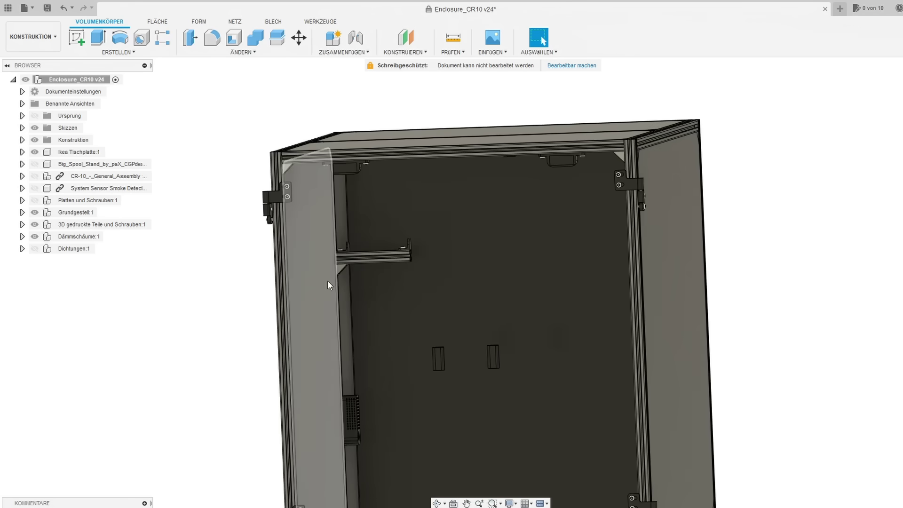
drag(327, 280, 433, 316)
drag(524, 300, 772, 333)
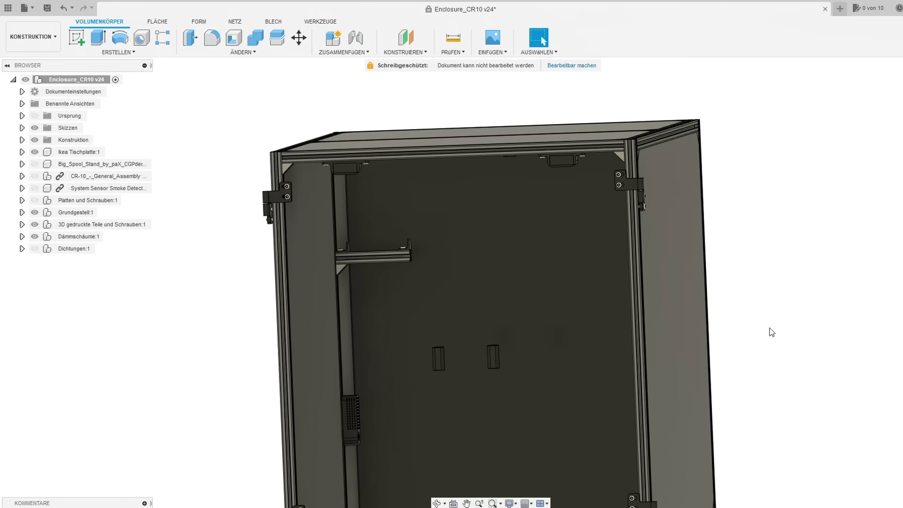
drag(772, 333, 594, 287)
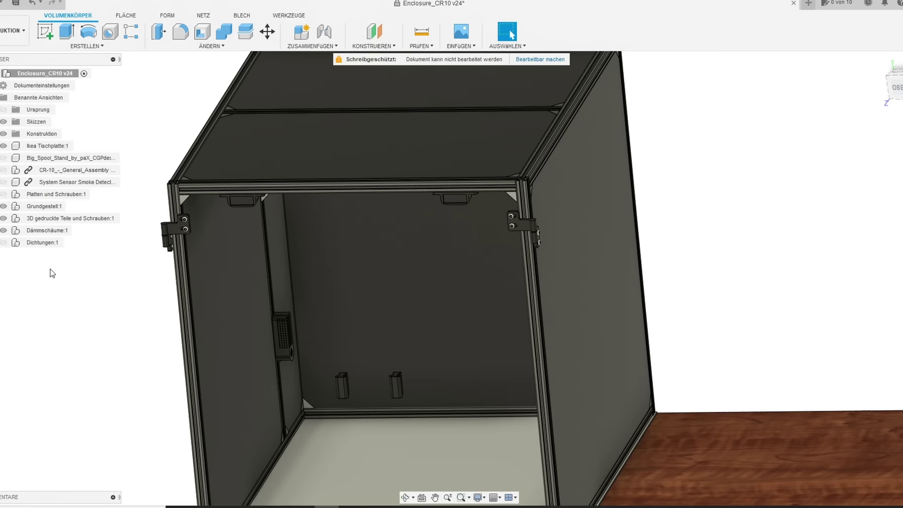
- Show the Platten und Schrauben:1 component and inspect the screwed-down sheets and the gap between the two doors
click(3, 194)
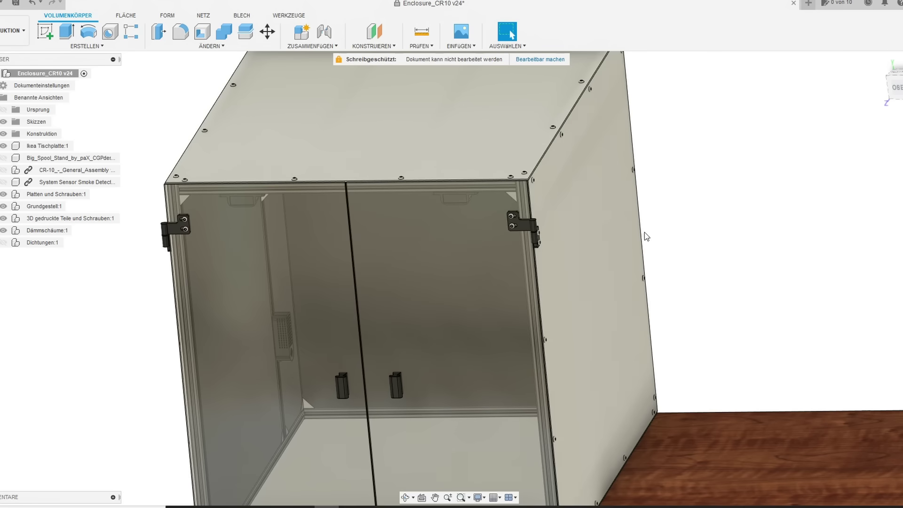
shift+middle_drag(282, 186, 484, 144)
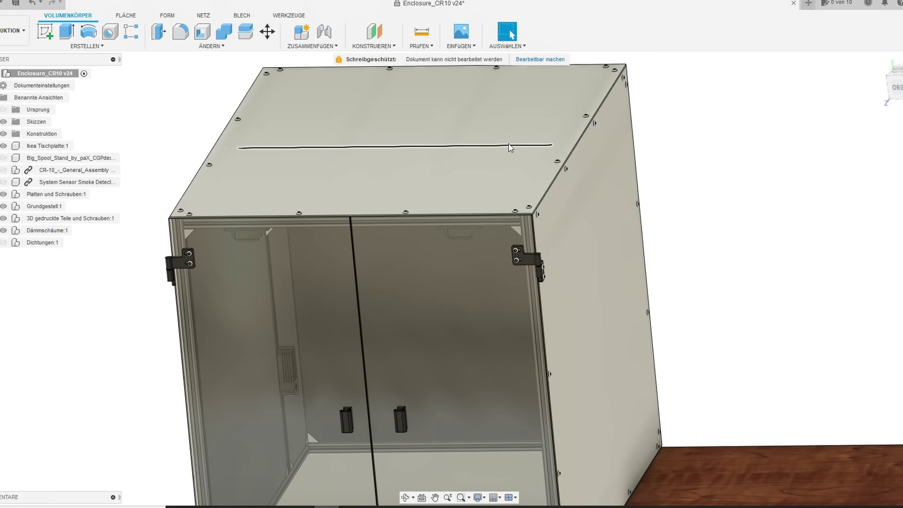
middle_drag(518, 248, 510, 271)
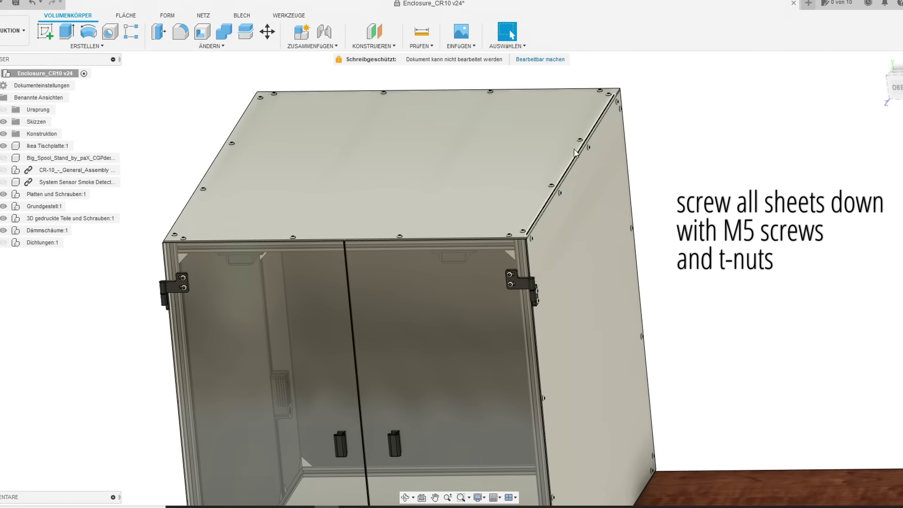
shift+middle_drag(191, 224, 374, 191)
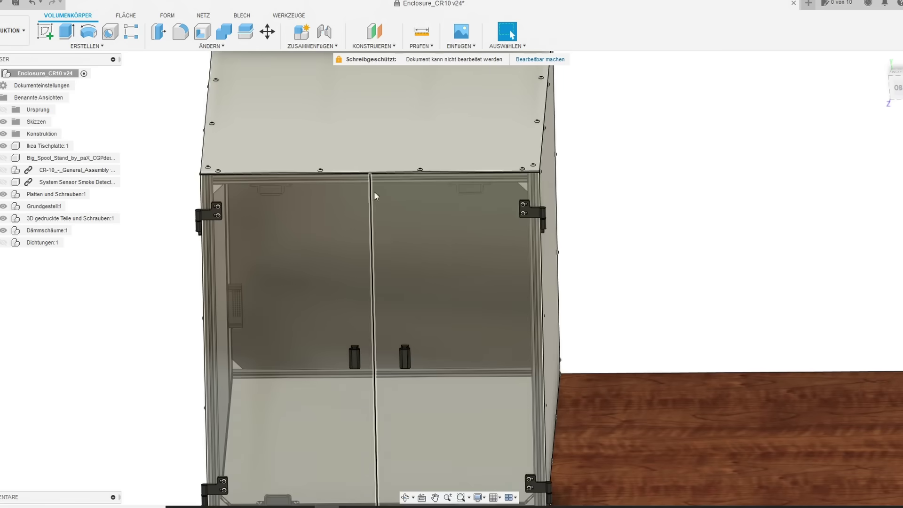
scroll(371, 166, up, 8)
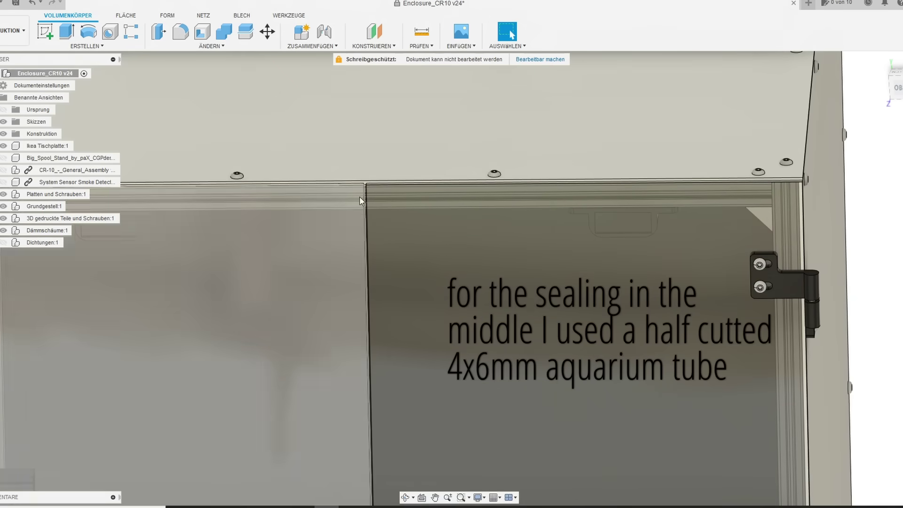
scroll(388, 340, down, 5)
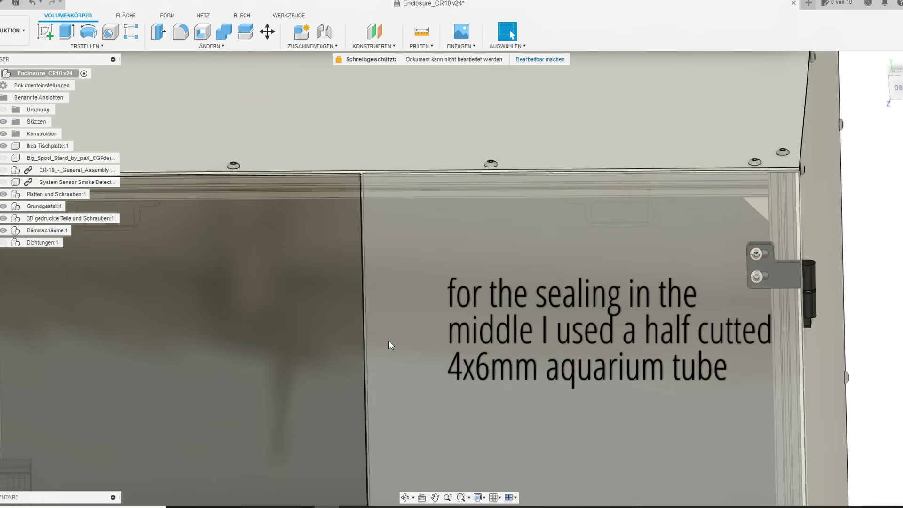
scroll(377, 250, down, 3)
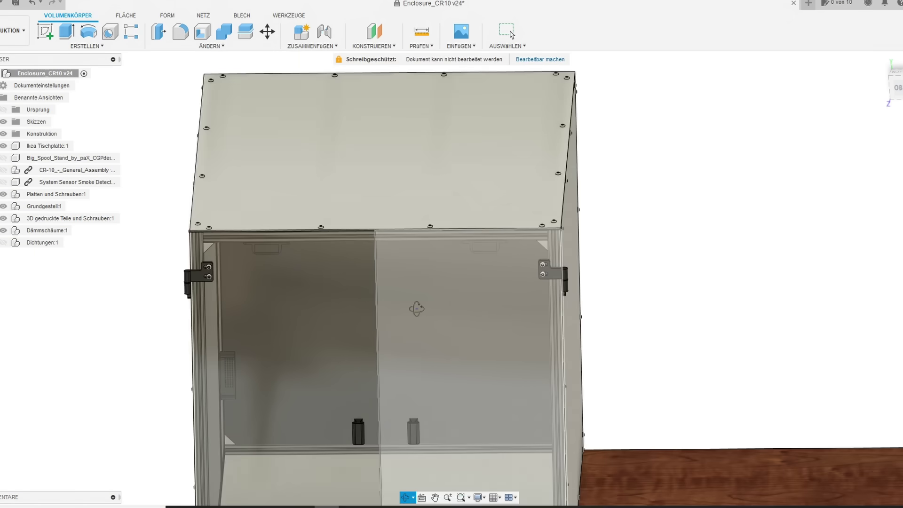
- Show the Dichtungen:1 component and inspect the seals around the doors and the hinges
shift+middle_drag(411, 303, 386, 233)
scroll(386, 233, down, 3)
scroll(425, 228, up, 2)
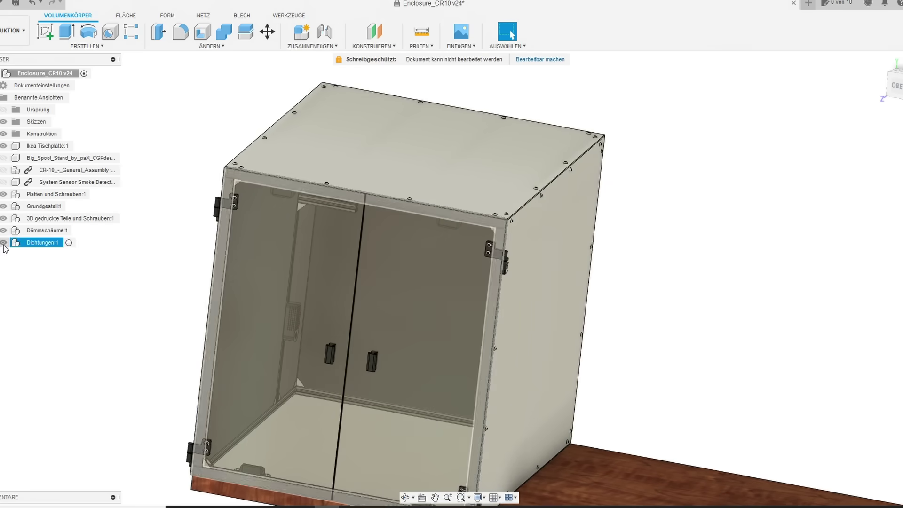
shift+middle_drag(238, 266, 520, 264)
scroll(529, 274, up, 5)
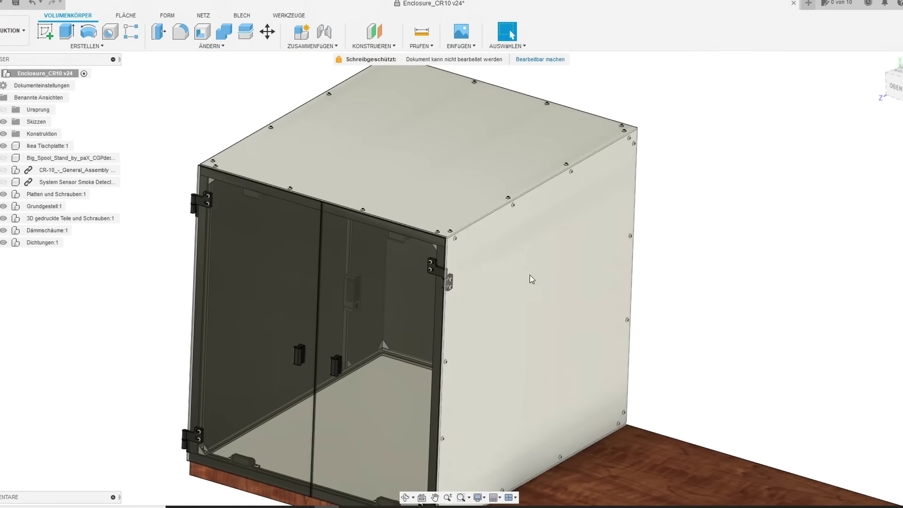
scroll(453, 244, up, 3)
shift+middle_drag(451, 249, 574, 249)
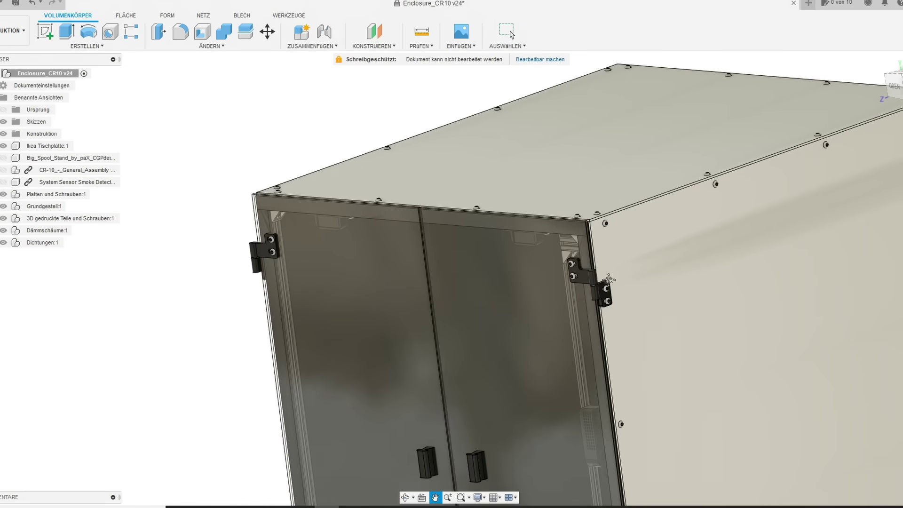
shift+middle_drag(310, 416, 468, 369)
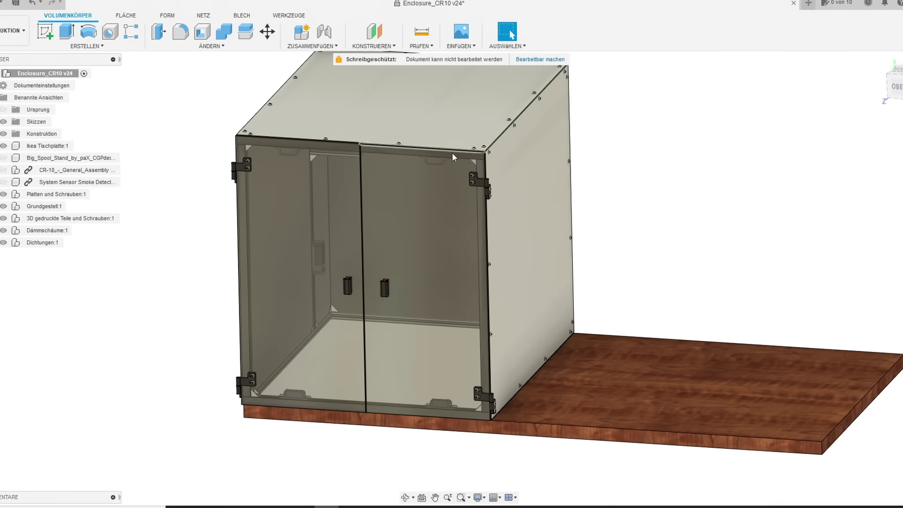
middle_drag(481, 162, 494, 201)
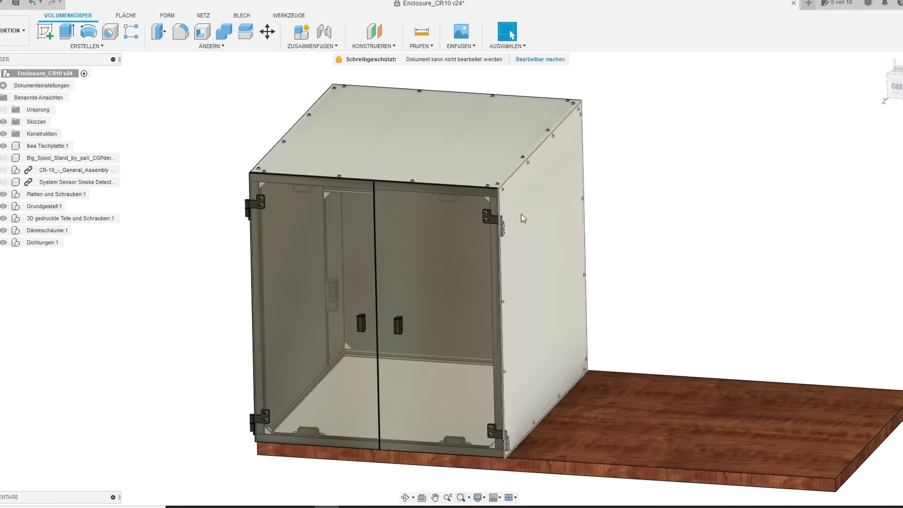
- Show the System Sensor smoke detector and the CR-10 General Assembly printer inside the enclosure
shift+middle_drag(418, 226, 424, 269)
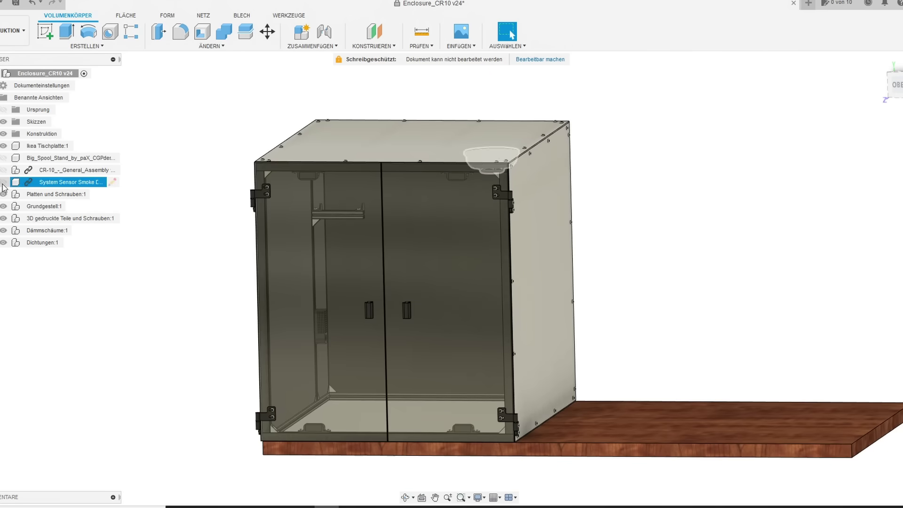
shift+middle_drag(331, 301, 502, 205)
scroll(507, 149, up, 4)
scroll(506, 149, down, 4)
click(4, 170)
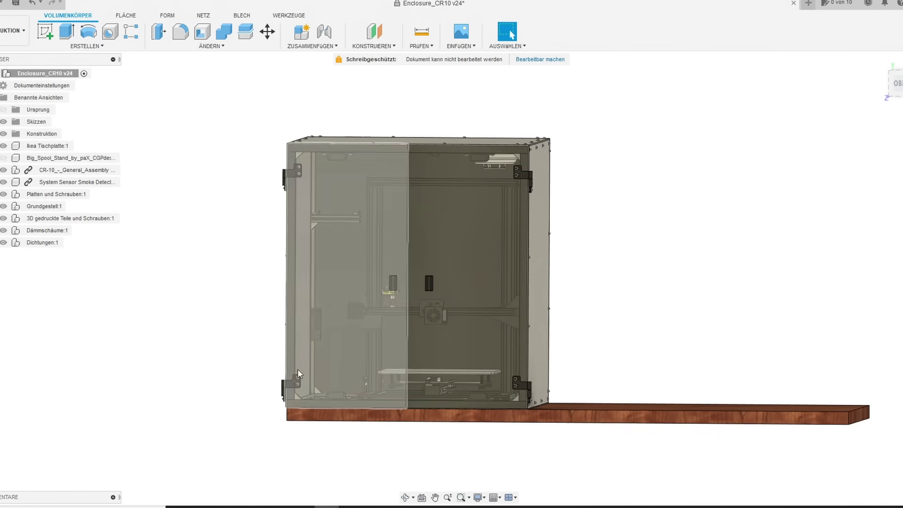
- Show the Big_Spool_Stand component and inspect the spool and the round opening in the enclosure's side sheet
shift+middle_drag(578, 279, 255, 394)
shift+middle_drag(357, 358, 380, 365)
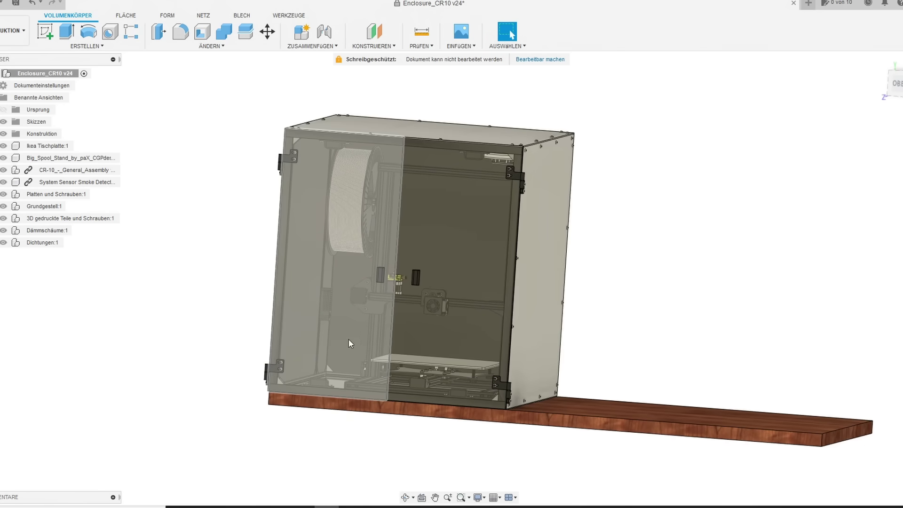
shift+middle_drag(349, 340, 256, 312)
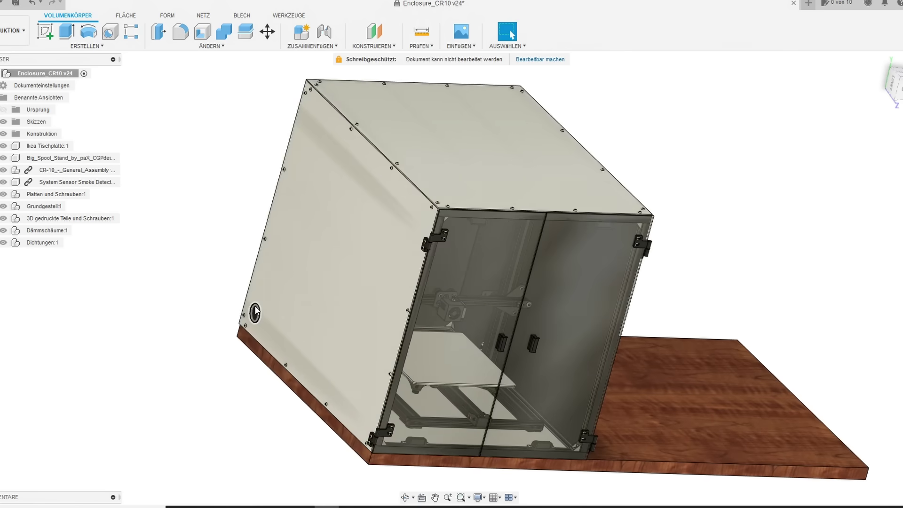
- Inspect the round opening in the enclosure's side sheet and the double-door front of the complete enclosure
scroll(256, 314, up, 3)
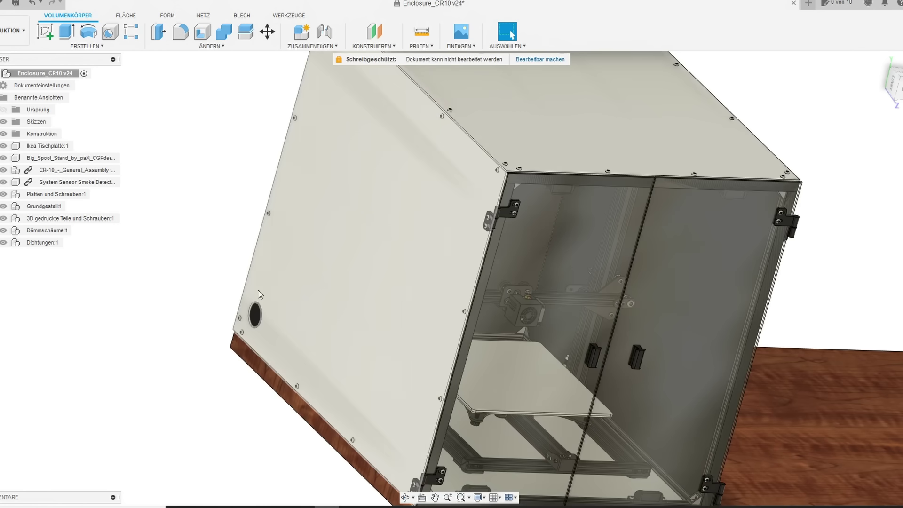
middle_drag(258, 289, 240, 360)
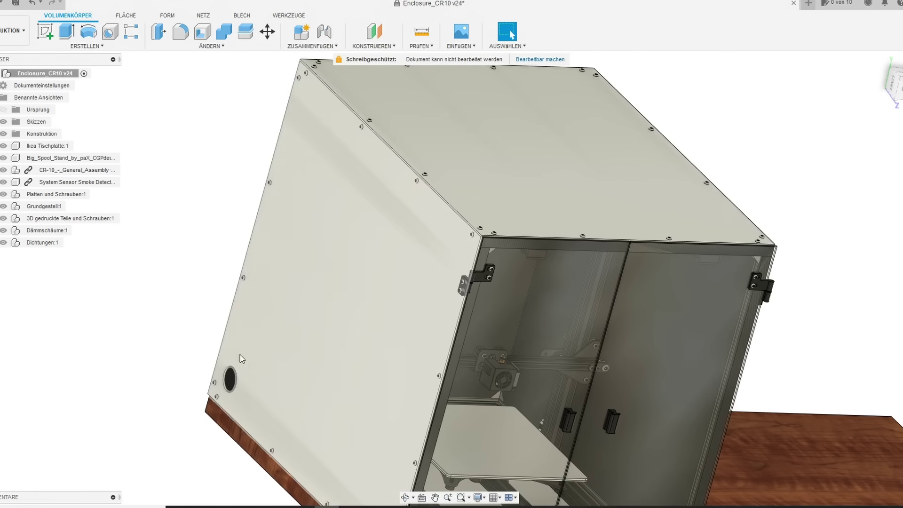
mouse_move(434, 368)
middle_down()
mouse_move(428, 374)
mouse_move(430, 365)
middle_up()
scroll(541, 414, down, 5)
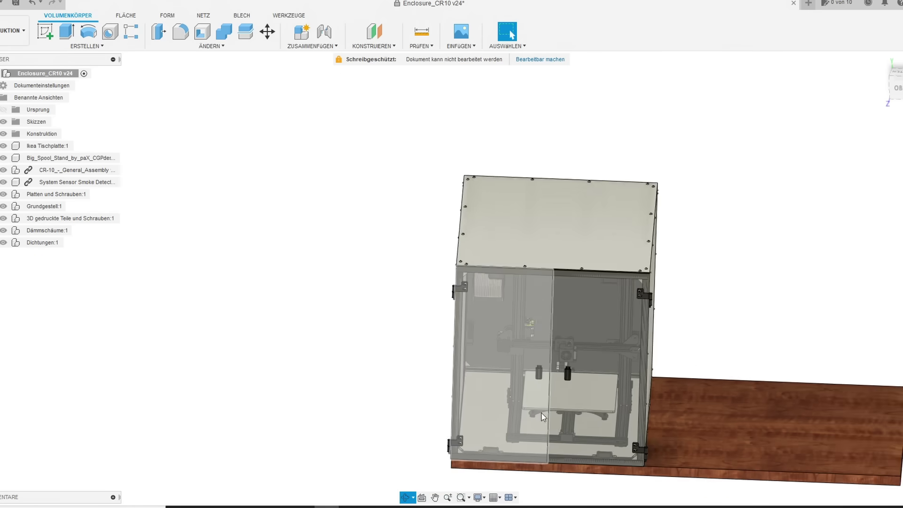
shift+middle_drag(541, 413, 567, 400)
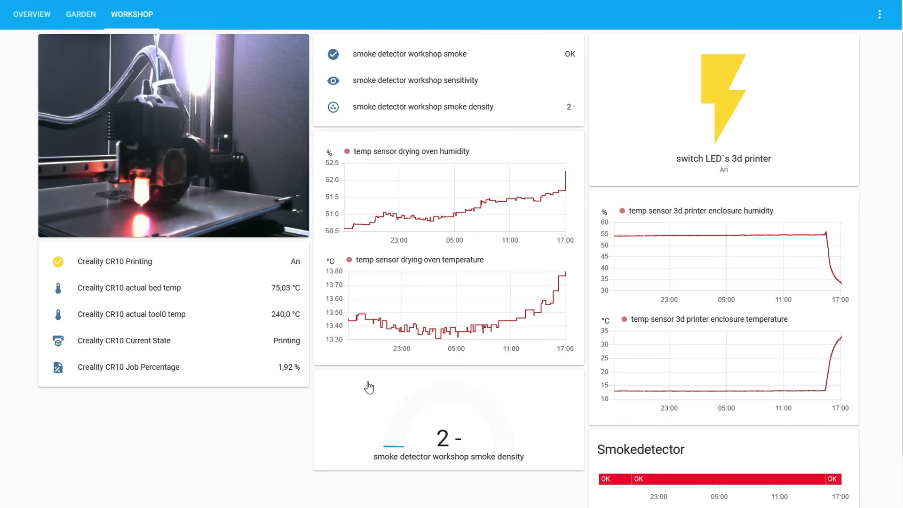
- On the smart home dashboard's workshop view, check the peak in the smoke detector's smoke density history, and close the details
click(486, 424)
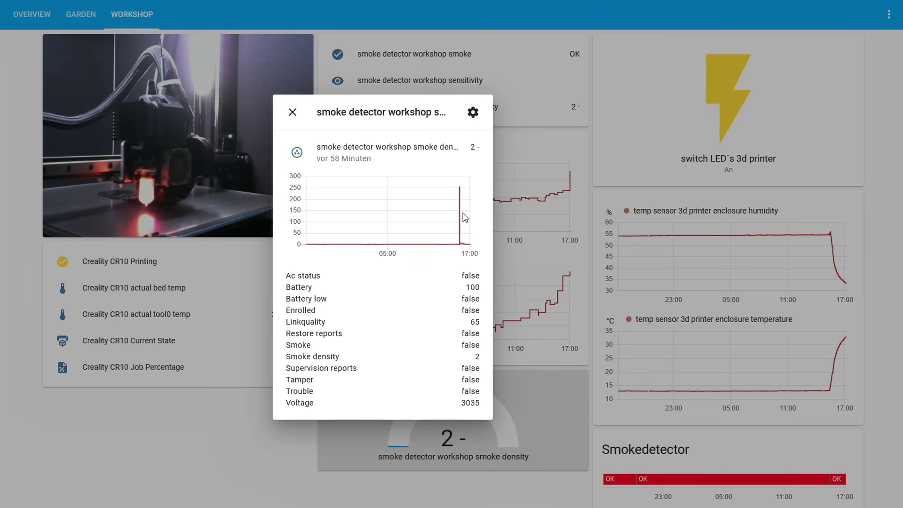
mouse_move(460, 188)
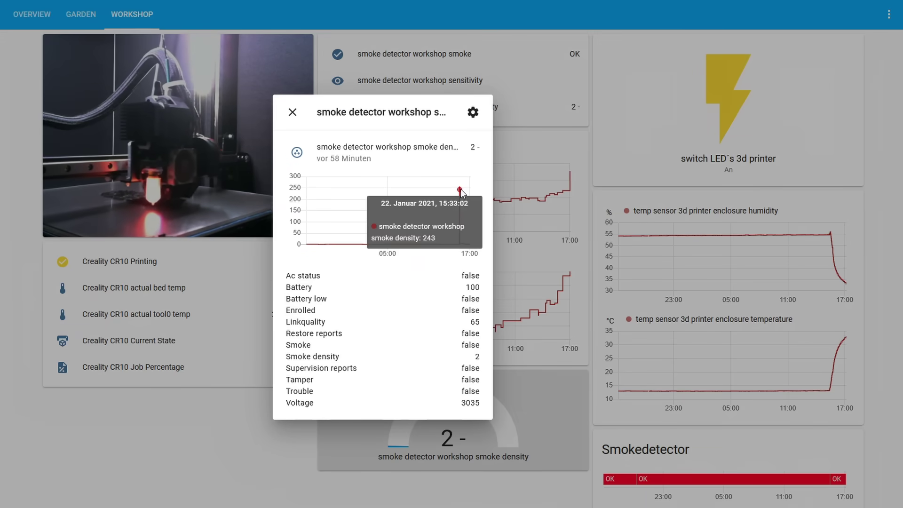
click(293, 113)
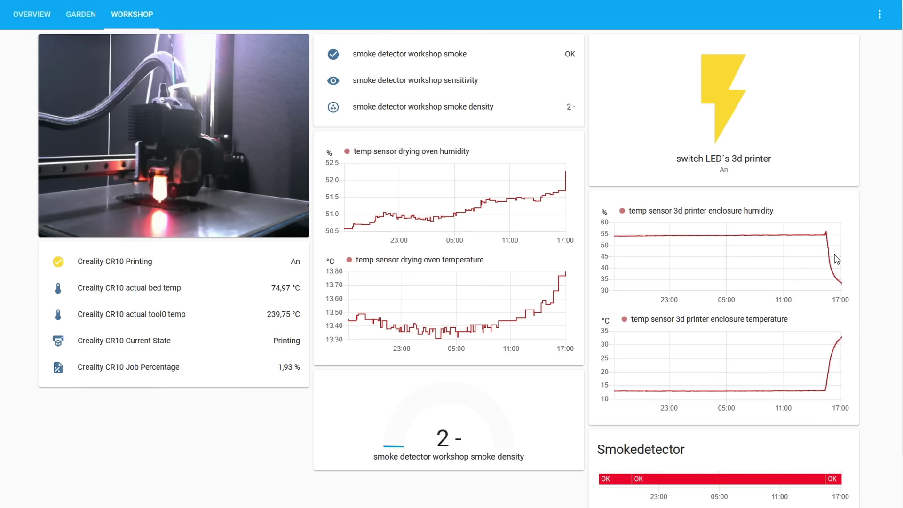
- Examine the 3D printer enclosure's humidity and temperature curves, and toggle the 3D printer's LED switch
mouse_move(824, 242)
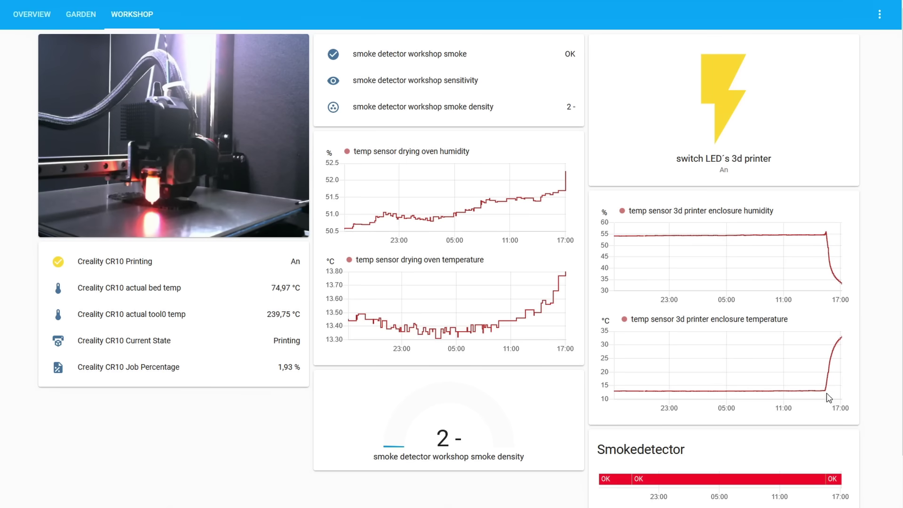
mouse_move(826, 392)
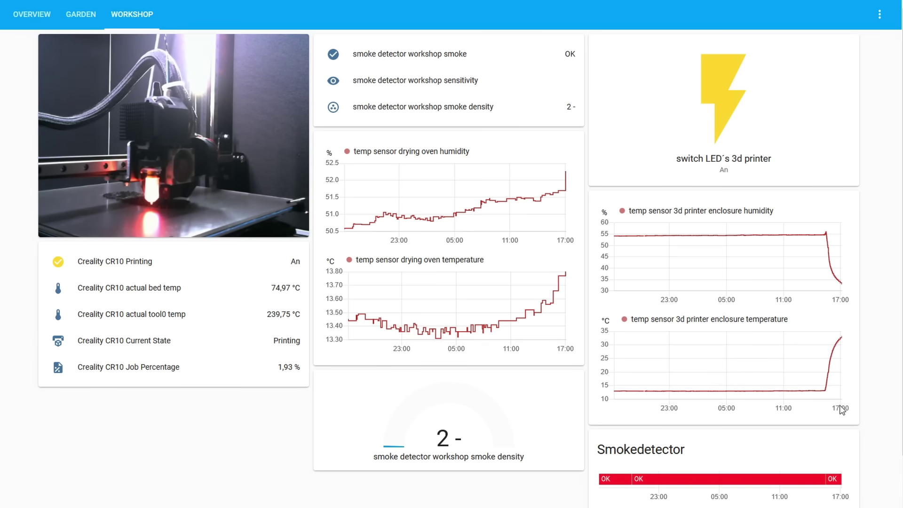
click(723, 97)
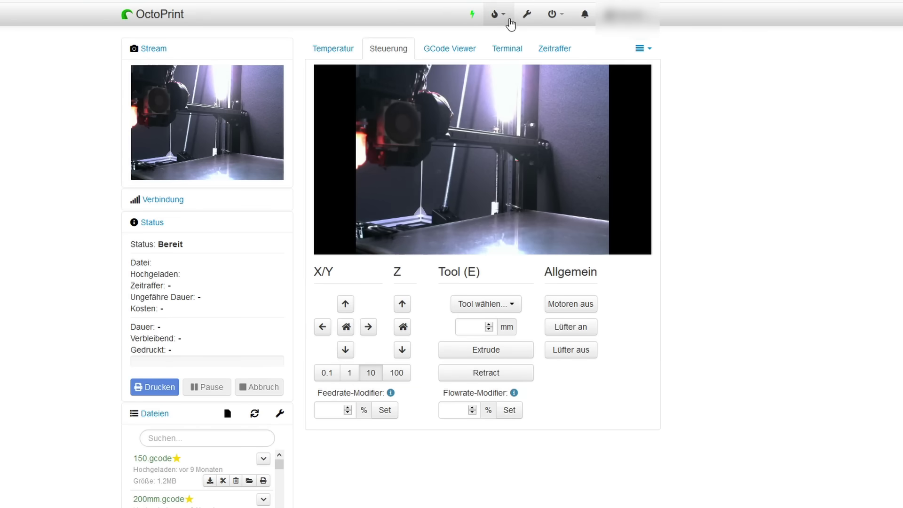
- In OctoPrint, check the enclosure temperature and humidity, and open the temperature graph of the tool and bed
click(499, 16)
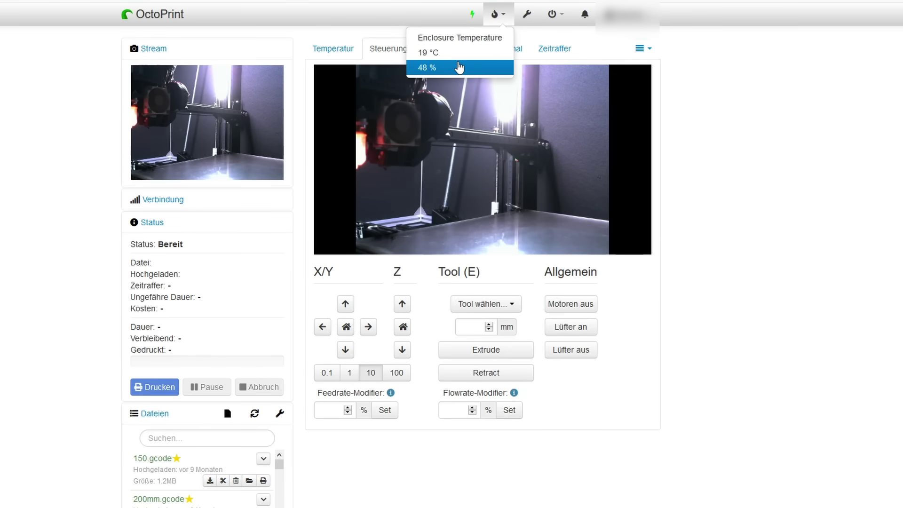
click(493, 42)
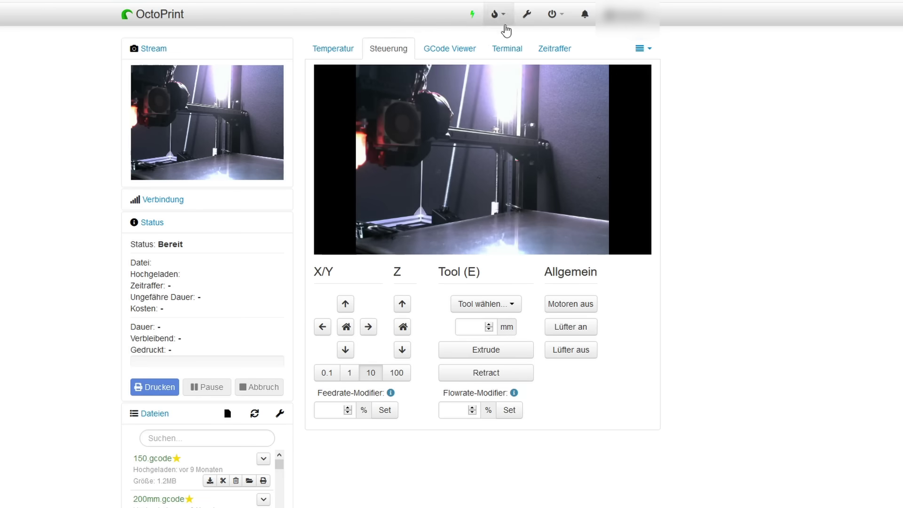
scroll(570, 339, down, 2)
scroll(571, 337, up, 3)
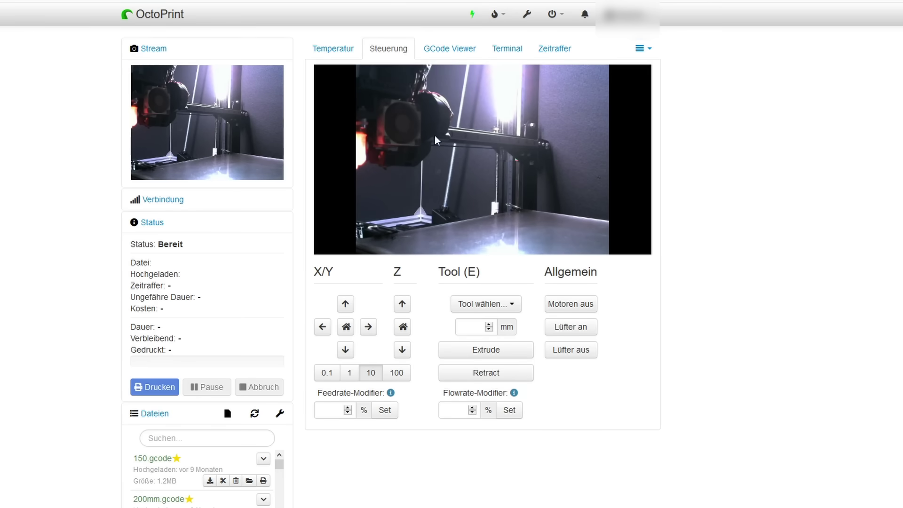
click(335, 52)
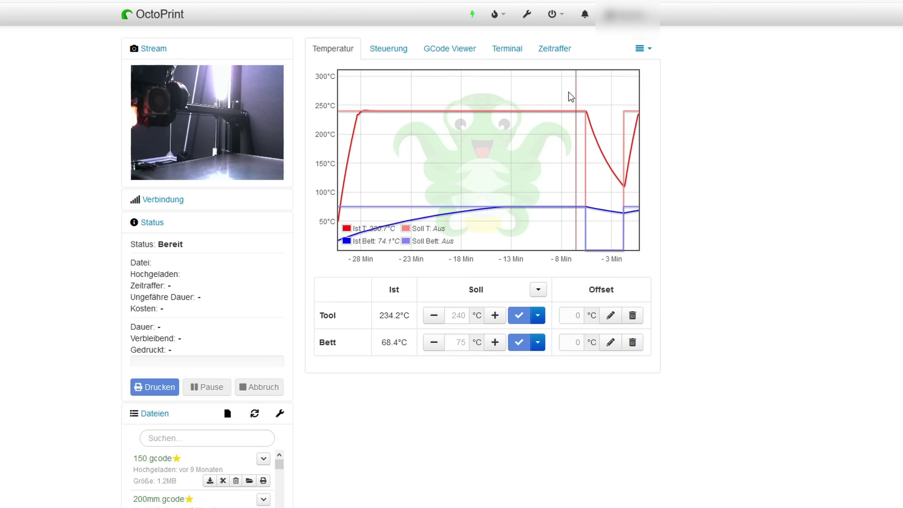